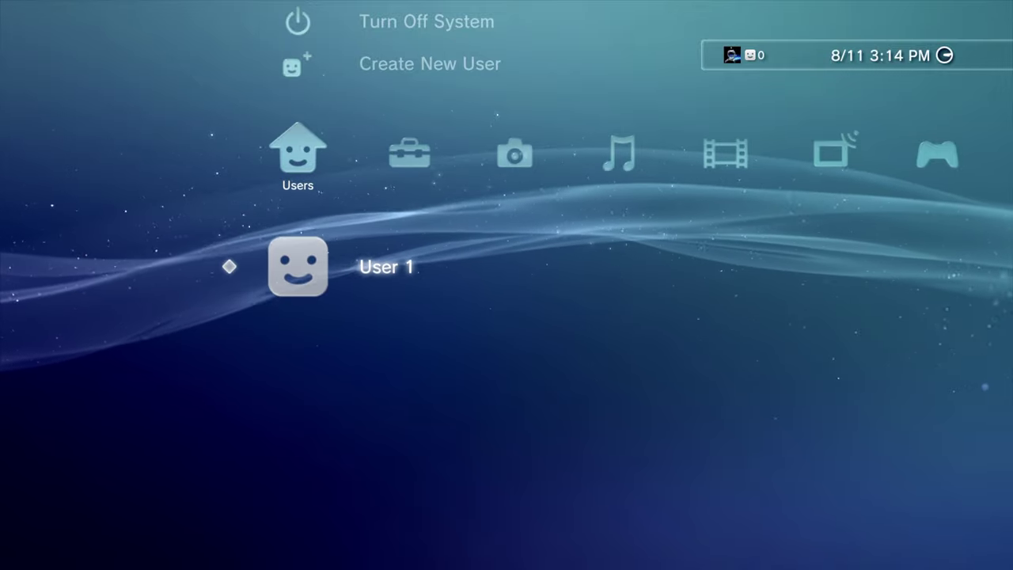
Open the console's System Settings from the Users area of the home screen.
key(Right)
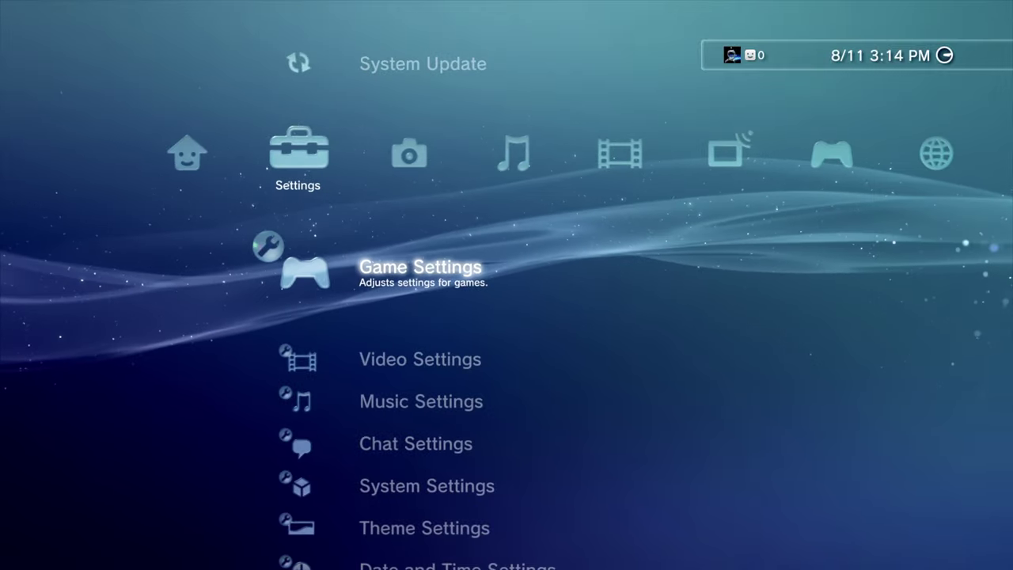
key(Down)
key(Down)
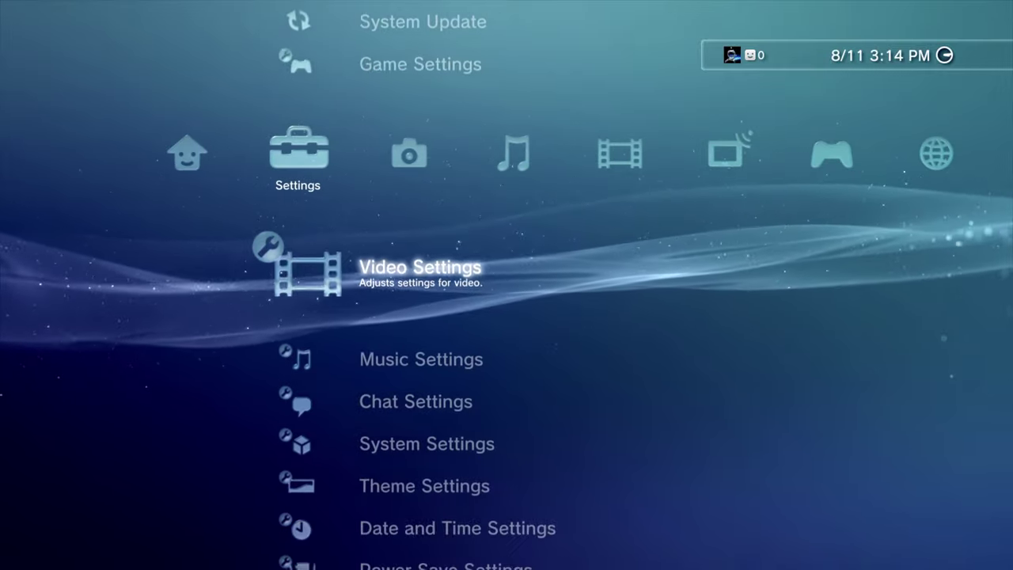
key(Down)
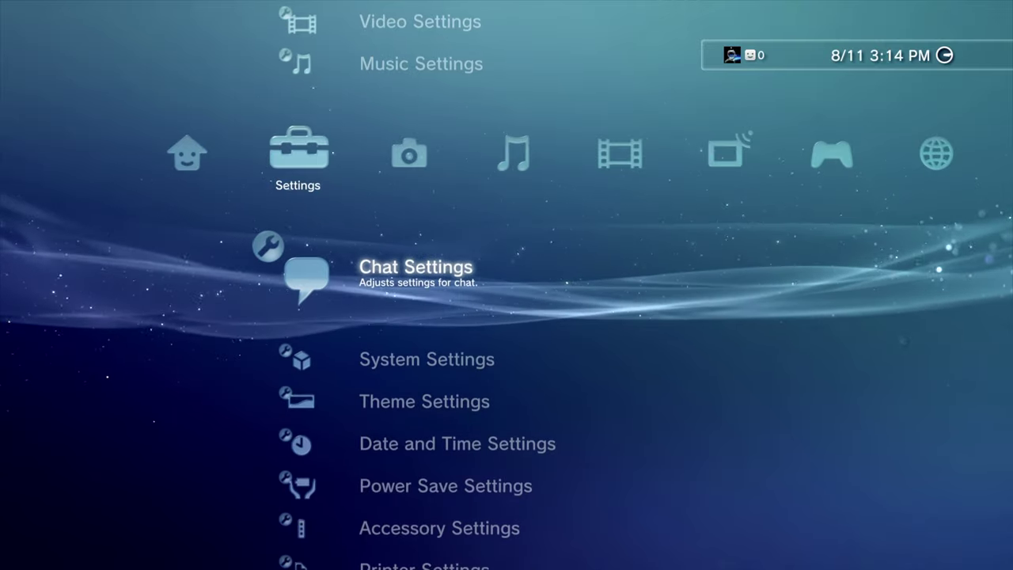
key(Down)
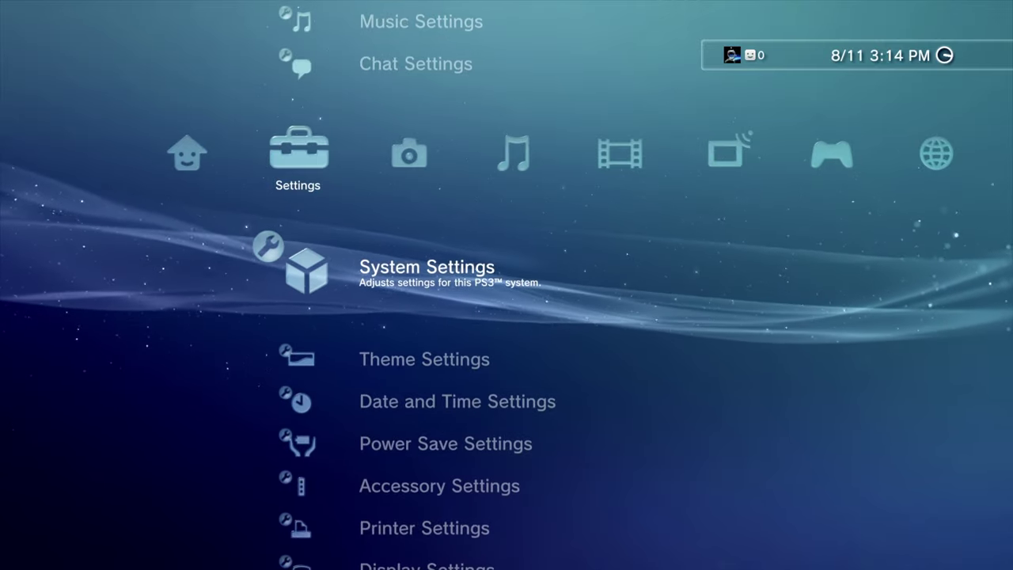
key(Return)
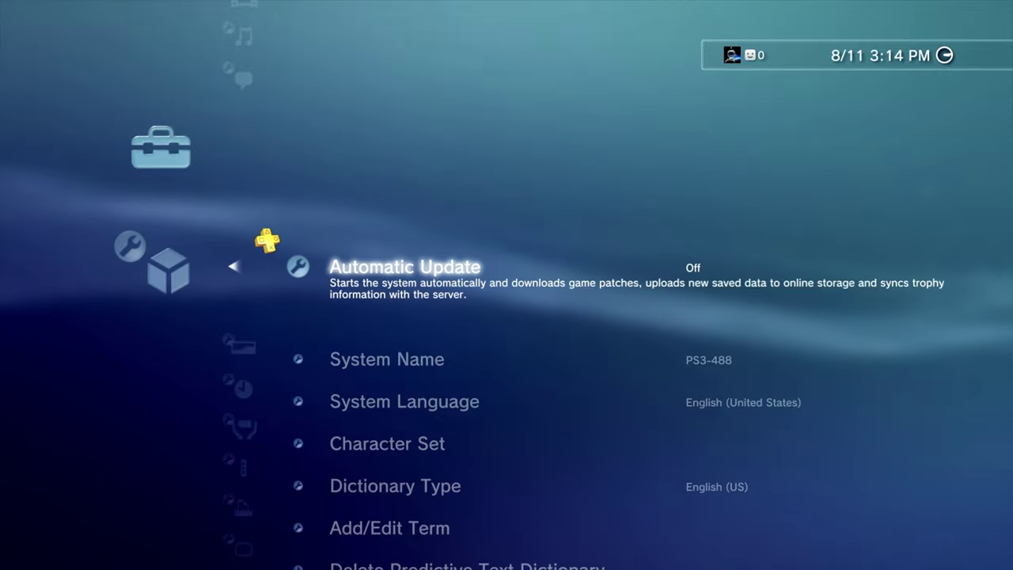
View the console's software version and free storage space in System Information, and return to the System Settings list.
key(Down)
key(Down)
key(Down)
key(Down)
key(Down)
key(Down)
key(Down)
key(Down)
key(Down)
key(Down)
key(Down)
key(Down)
key(Down)
key(Down)
key(Down)
key(Down)
key(Down)
key(Down)
key(Down)
key(Down)
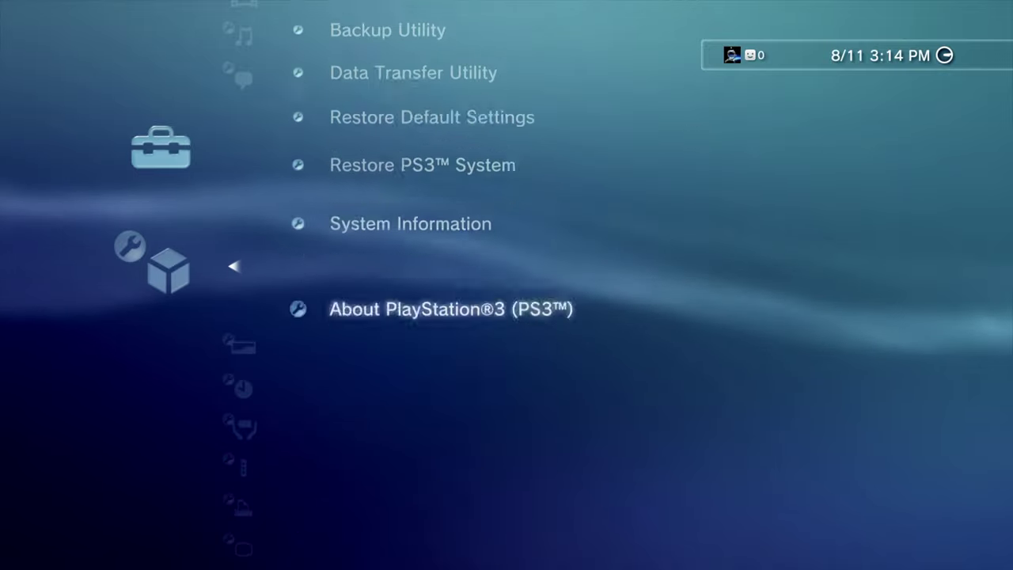
key(Up)
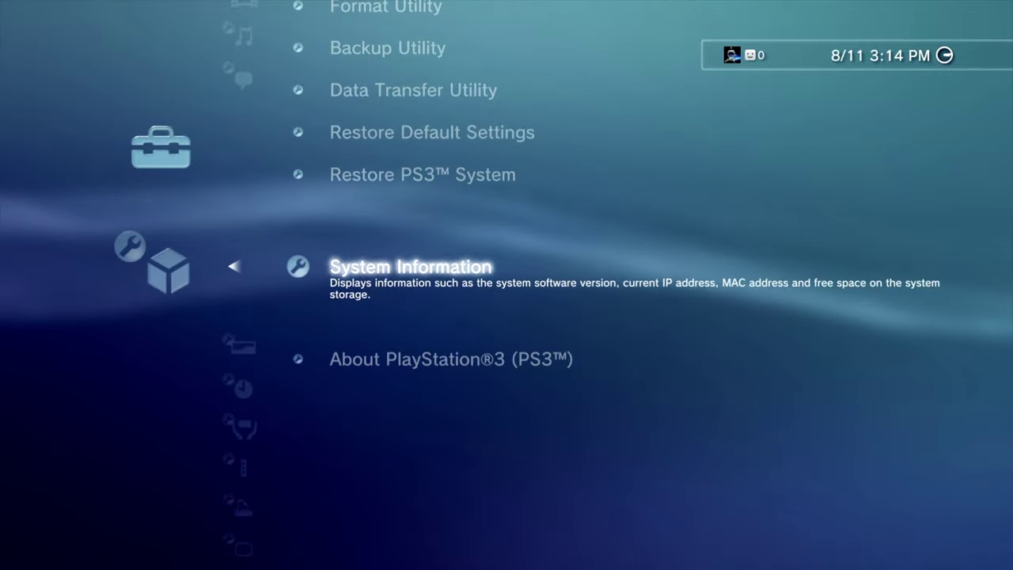
key(Return)
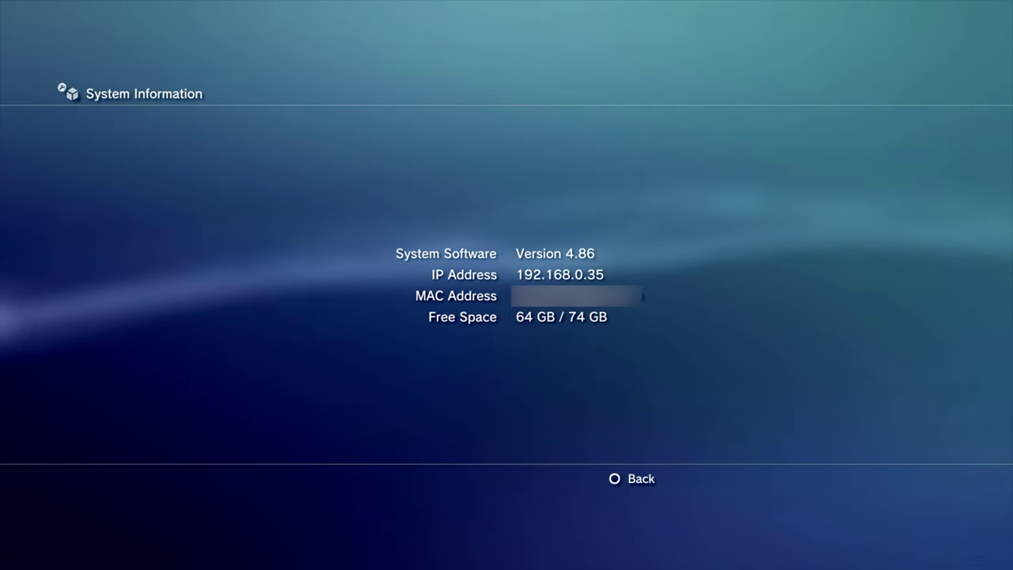
key(Escape)
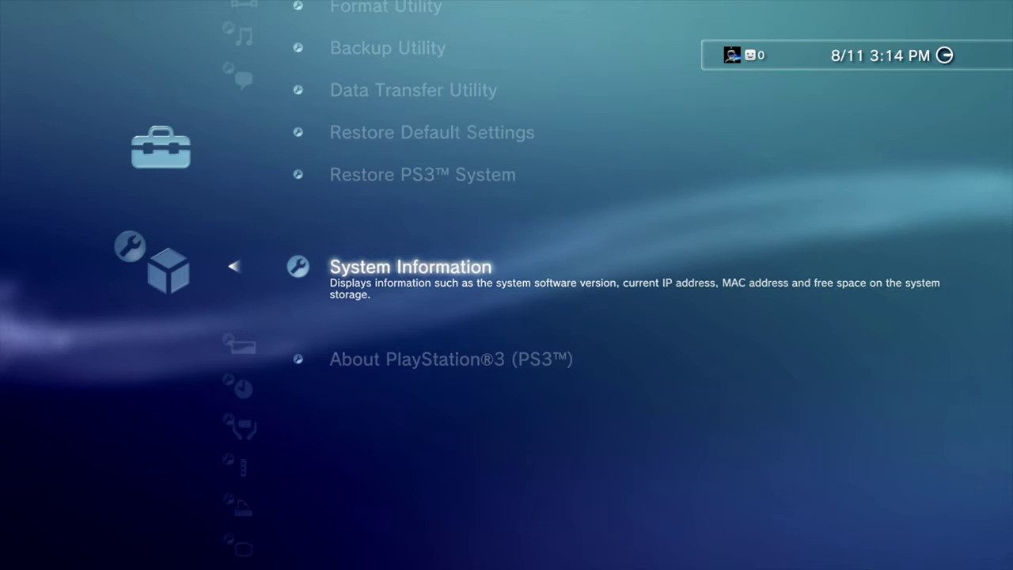
key(Return)
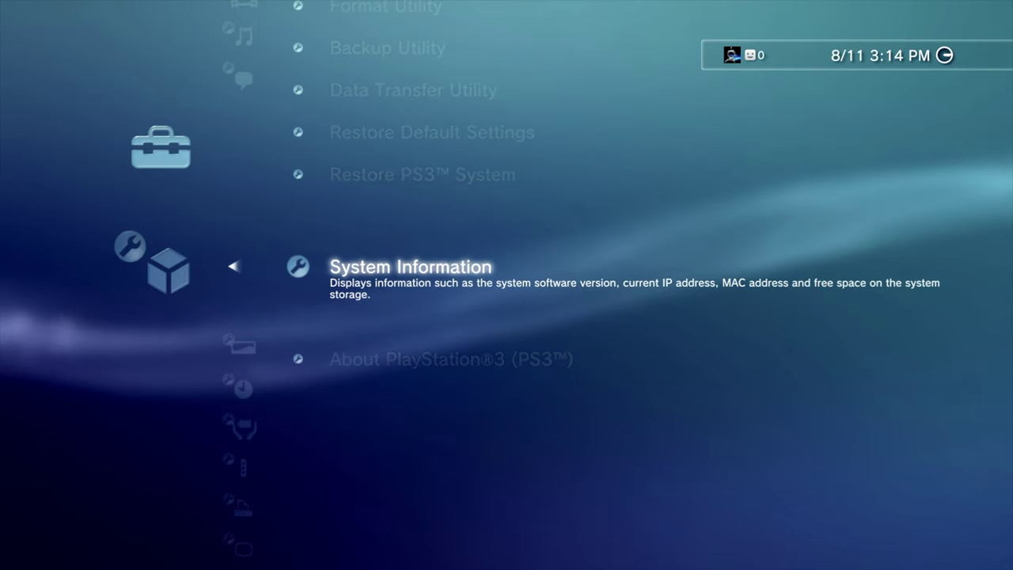
Open the Backup Utility in the System Settings list.
key(Up)
key(Up)
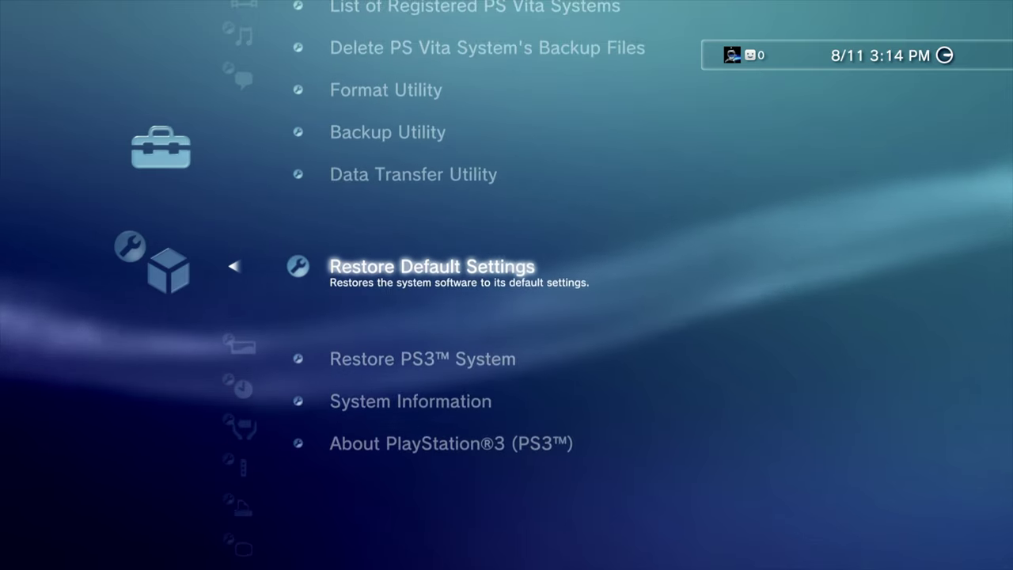
key(Up)
key(Up)
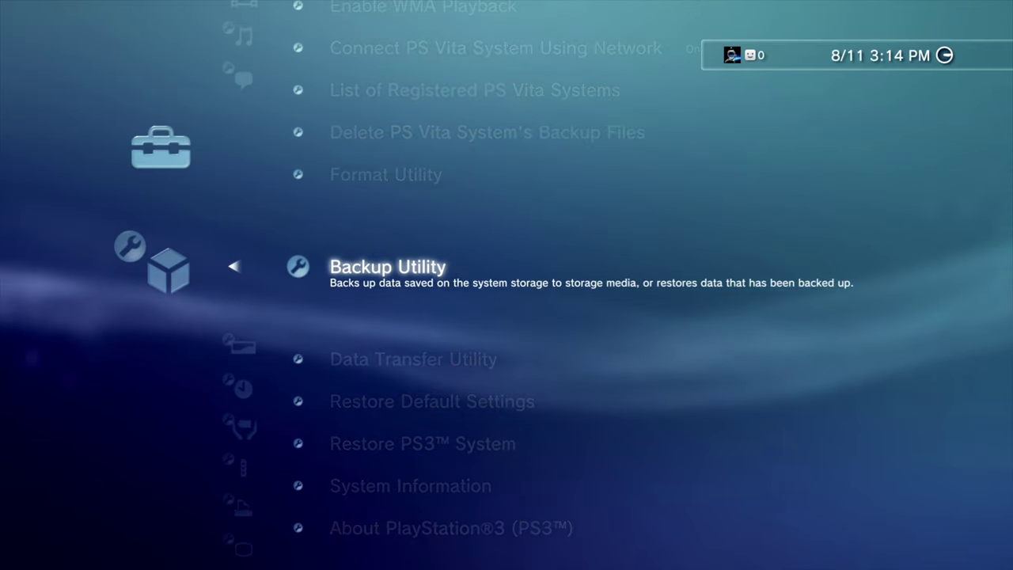
key(Return)
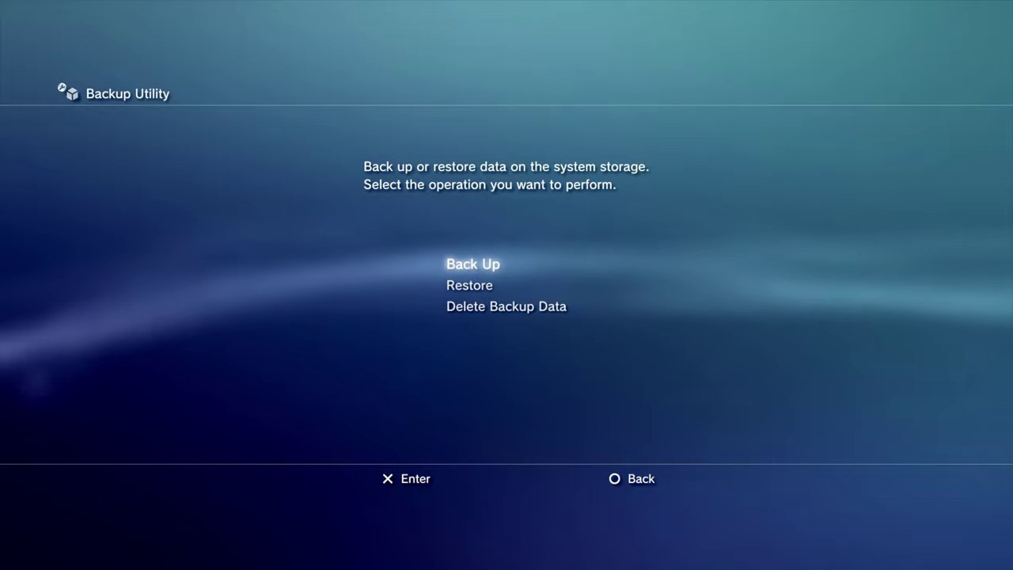
Back up the system storage to USB Device (Cruzer Snap), agreeing to continue without backing up trophies.
key(Return)
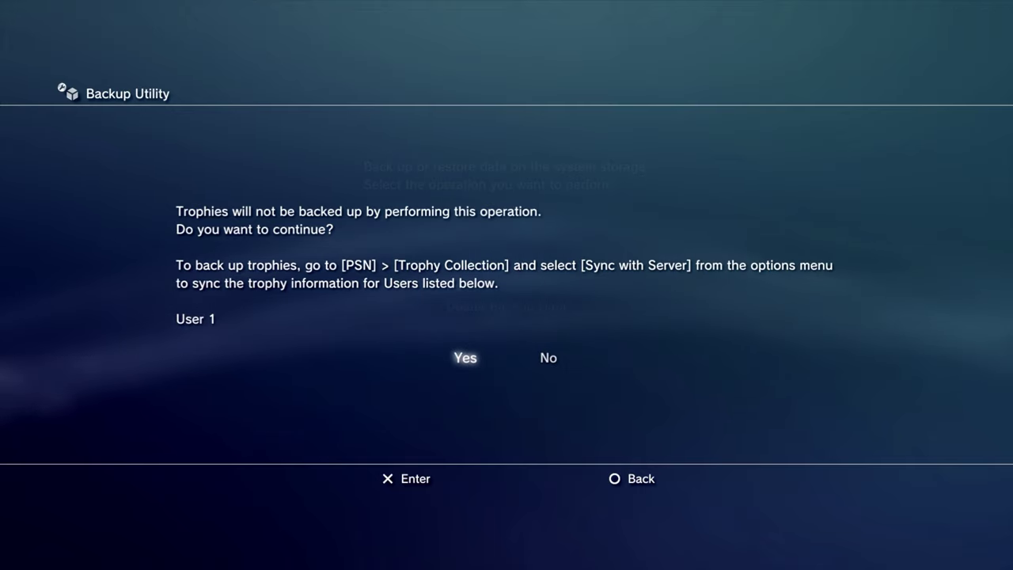
key(Return)
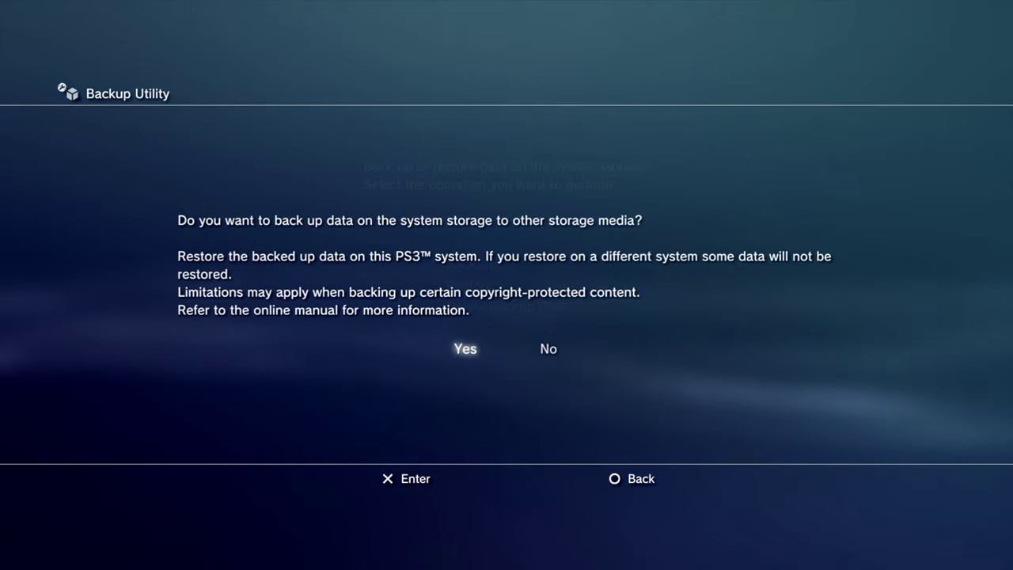
key(Return)
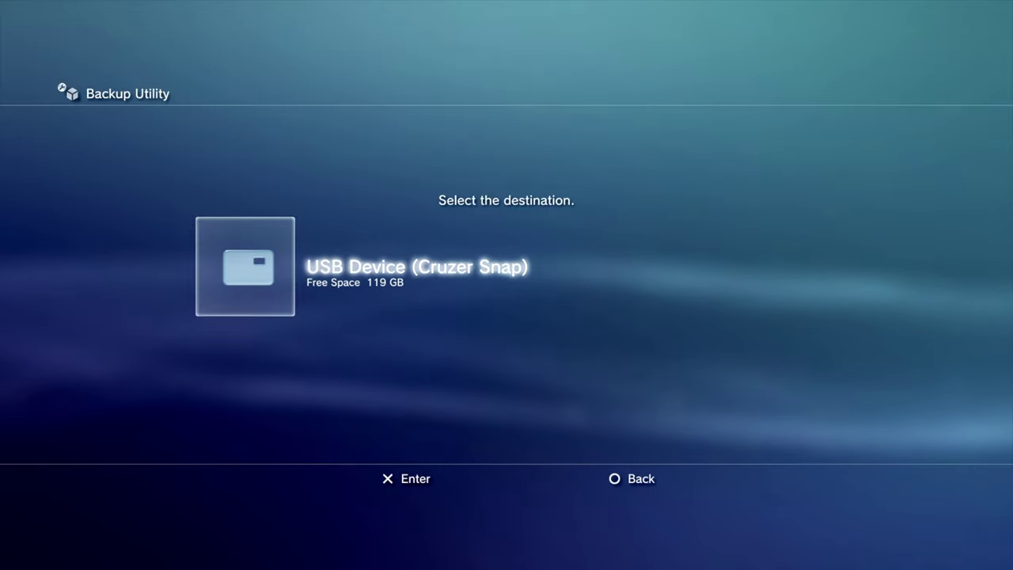
key(Return)
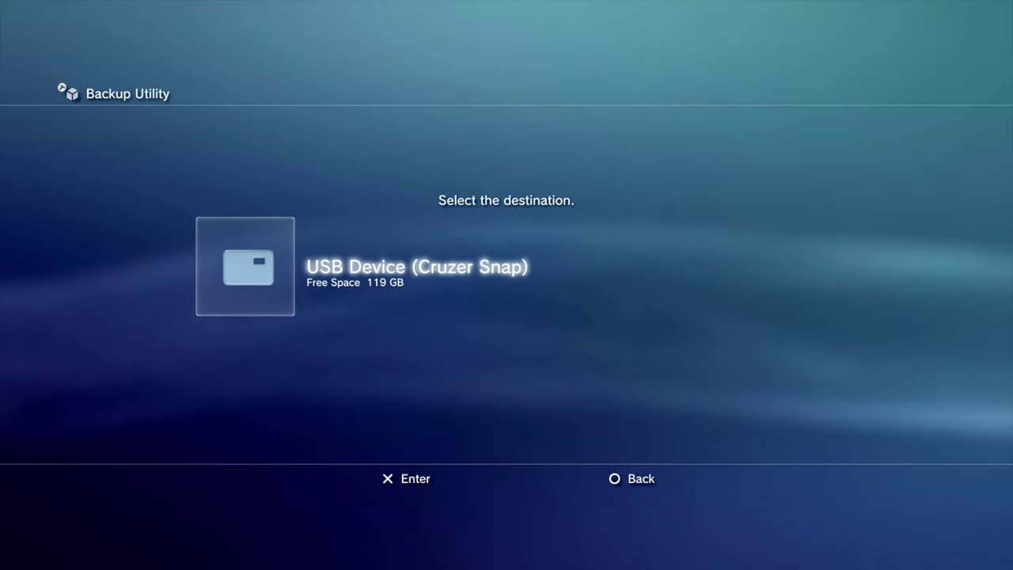
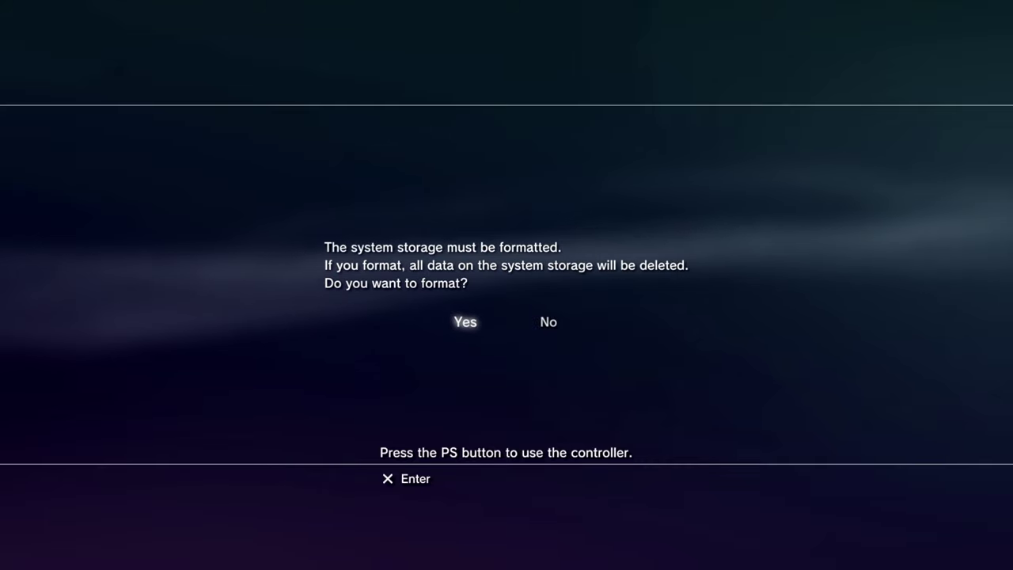
Format the system storage, confirming that all data on it is deleted.
key(Return)
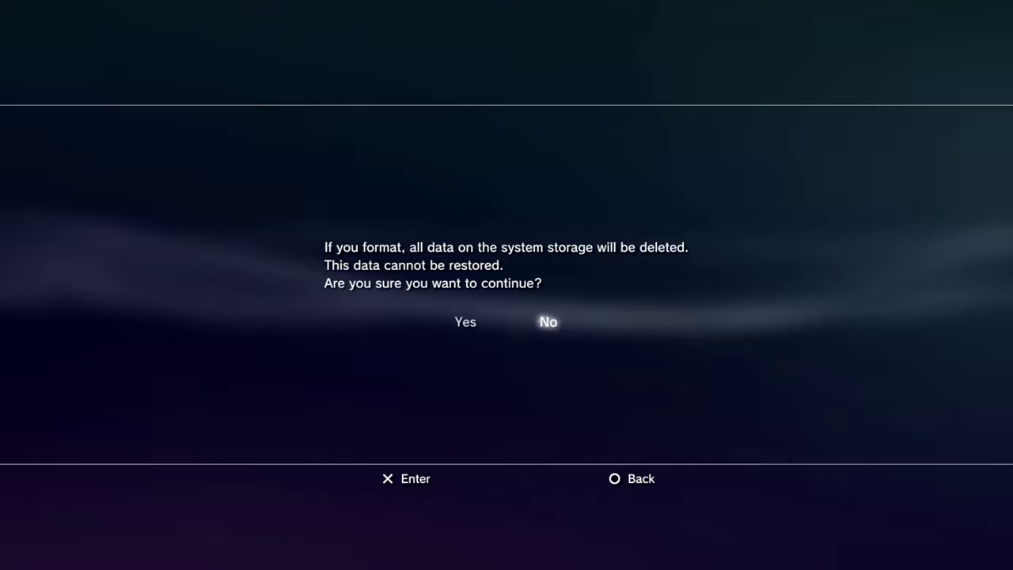
key(Left)
key(Return)
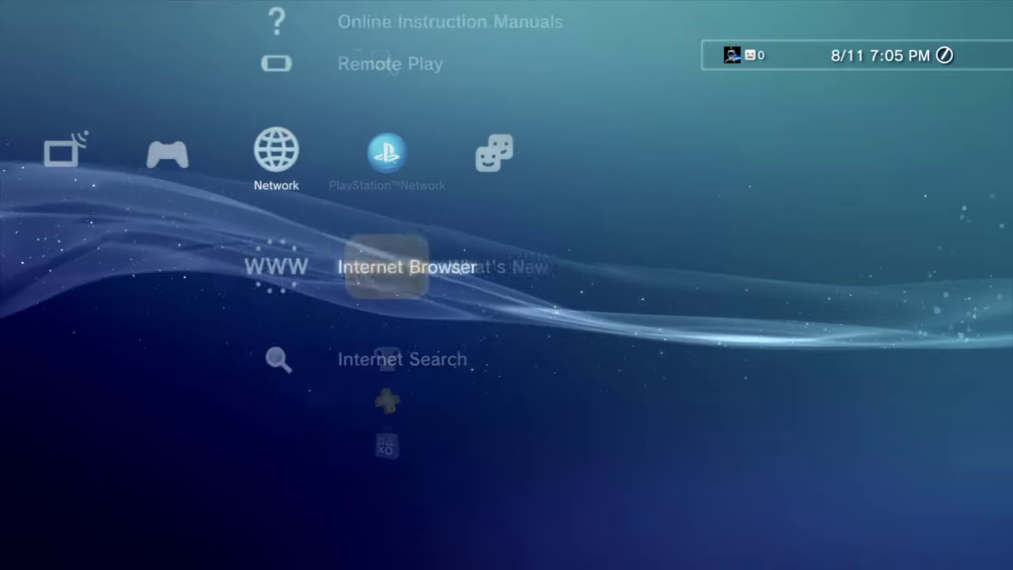
Go from the Network area of the home screen to Settings and open System Settings.
key(Left)
key(Left)
key(Left)
key(Left)
key(Left)
key(Left)
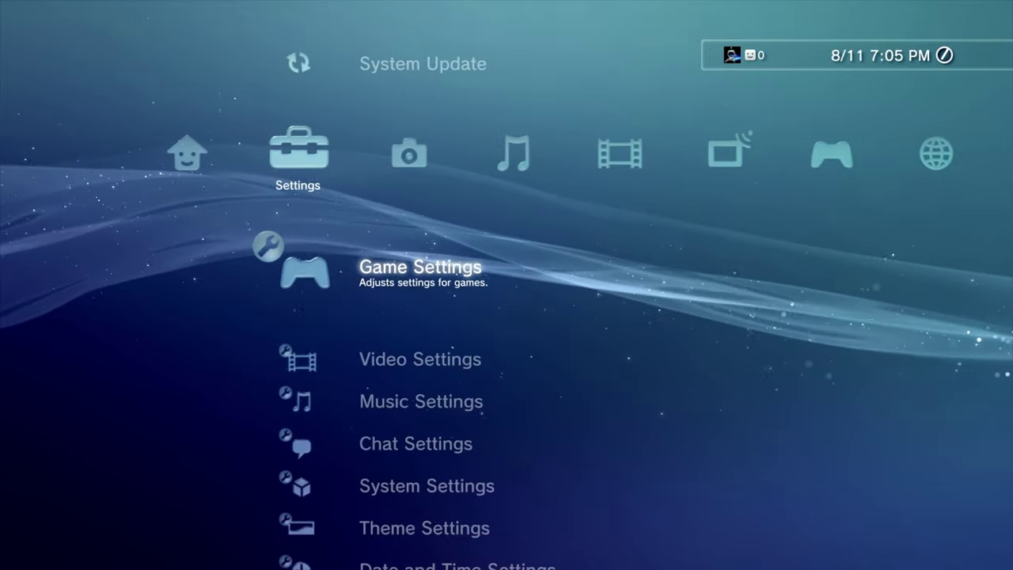
key(Up)
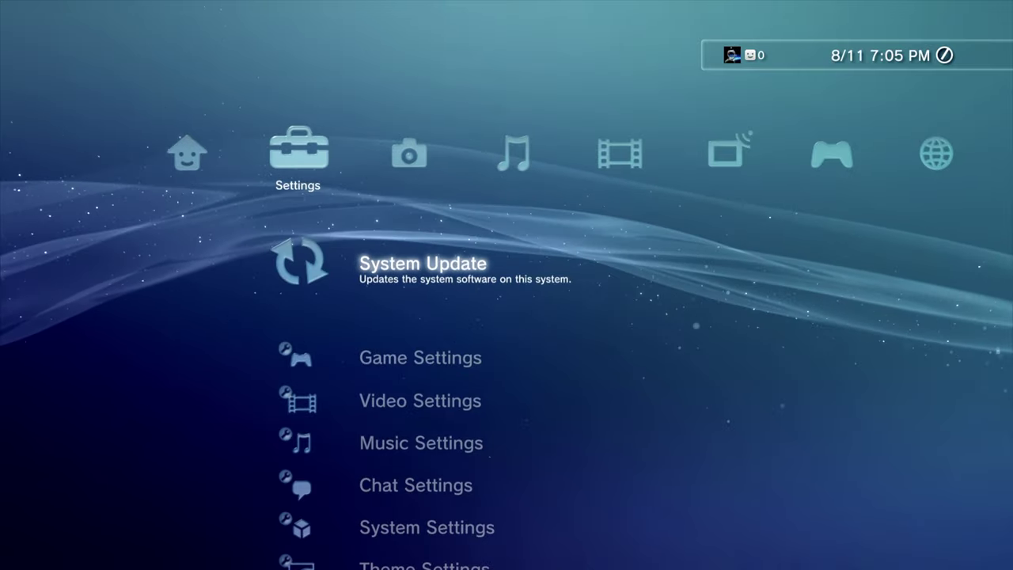
key(Down)
key(Down)
key(Down)
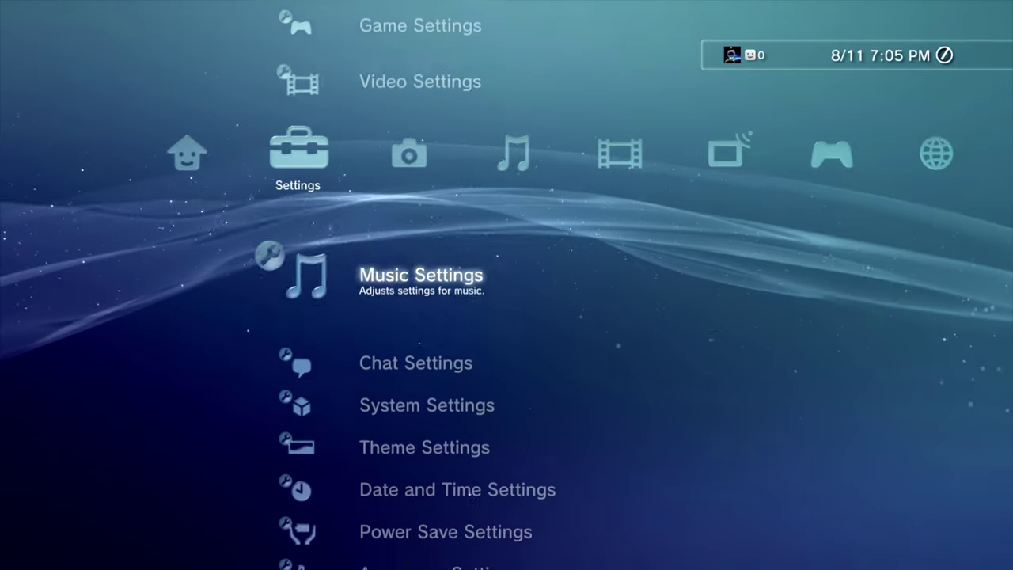
key(Down)
key(Down)
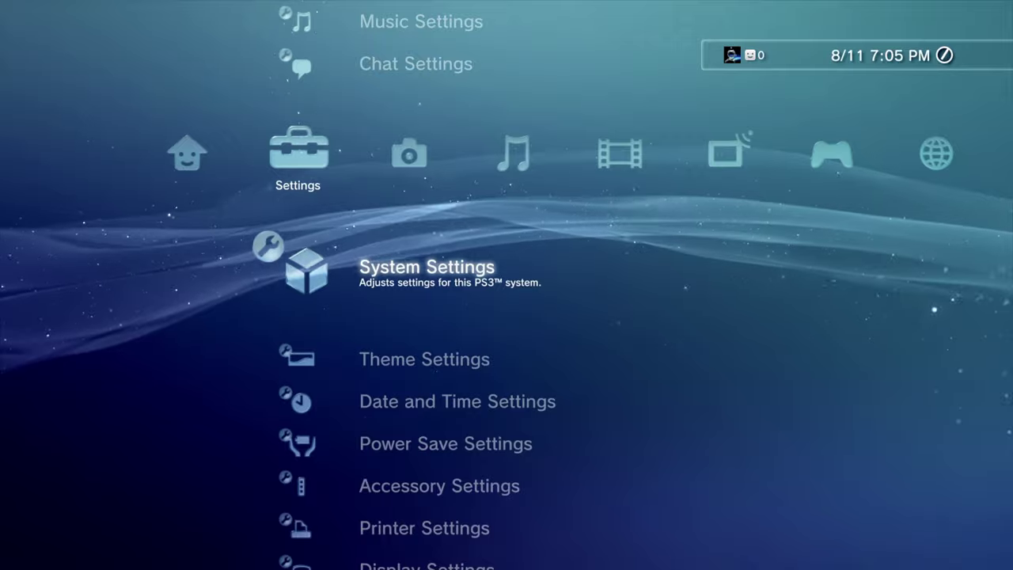
key(Return)
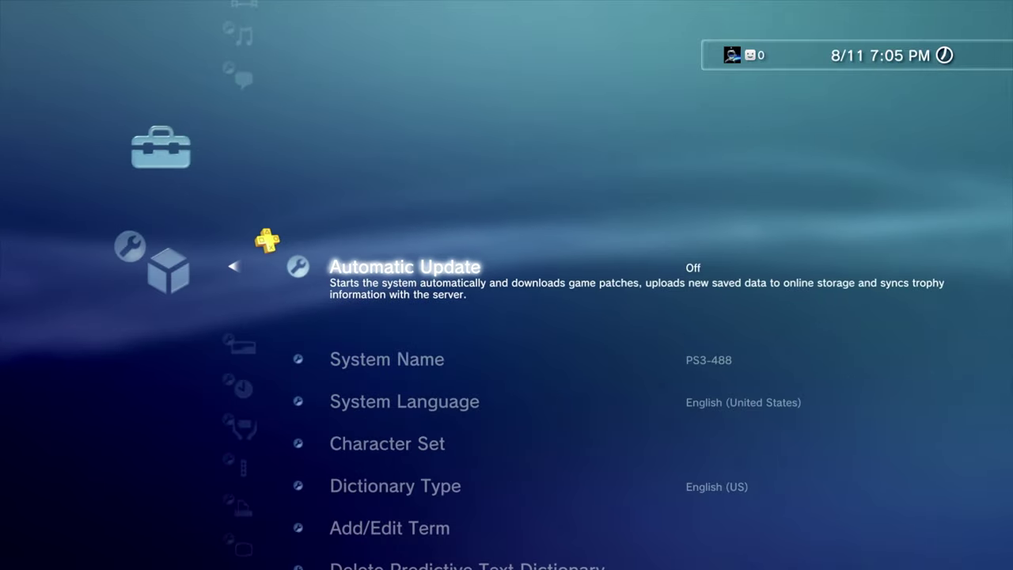
Check the formatted drive's capacity and free space in System Information, and close that page.
key(Down)
key(Down)
key(Down)
key(Down)
key(Down)
key(Down)
key(Down)
key(Down)
key(Down)
key(Down)
key(Down)
key(Down)
key(Down)
key(Down)
key(Down)
key(Down)
key(Down)
key(Down)
key(Down)
key(Down)
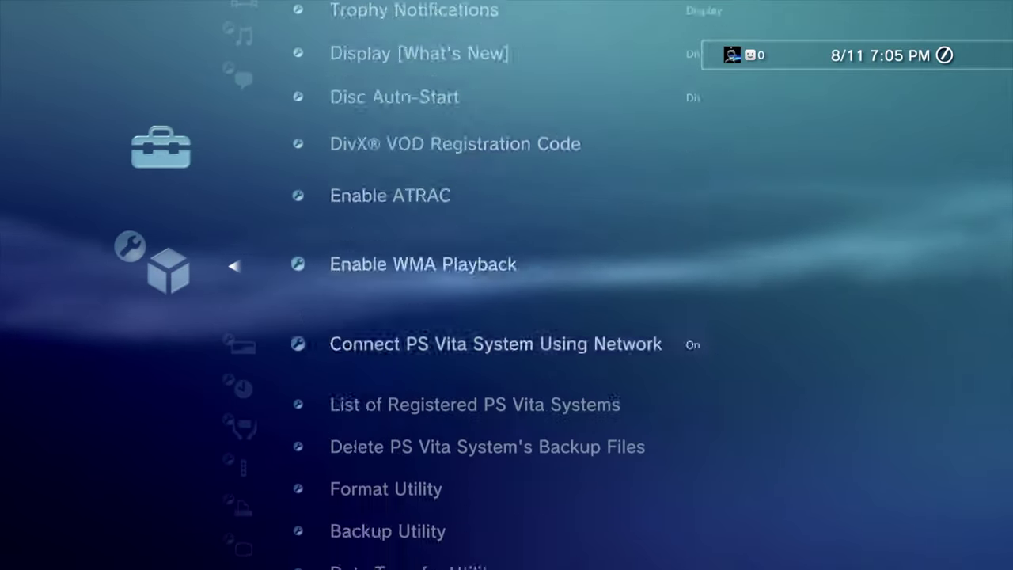
key(Down)
key(Down)
key(Up)
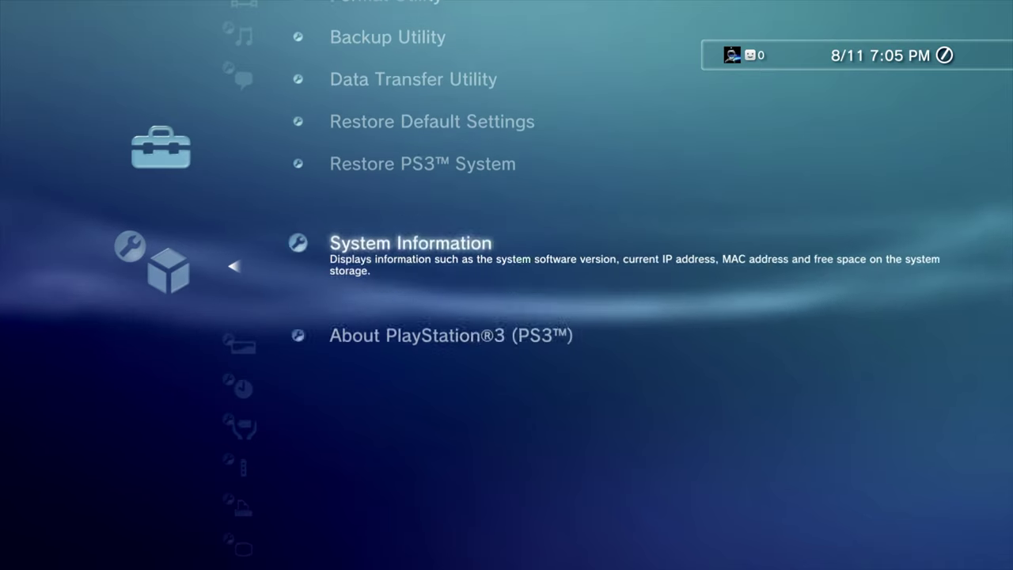
key(Return)
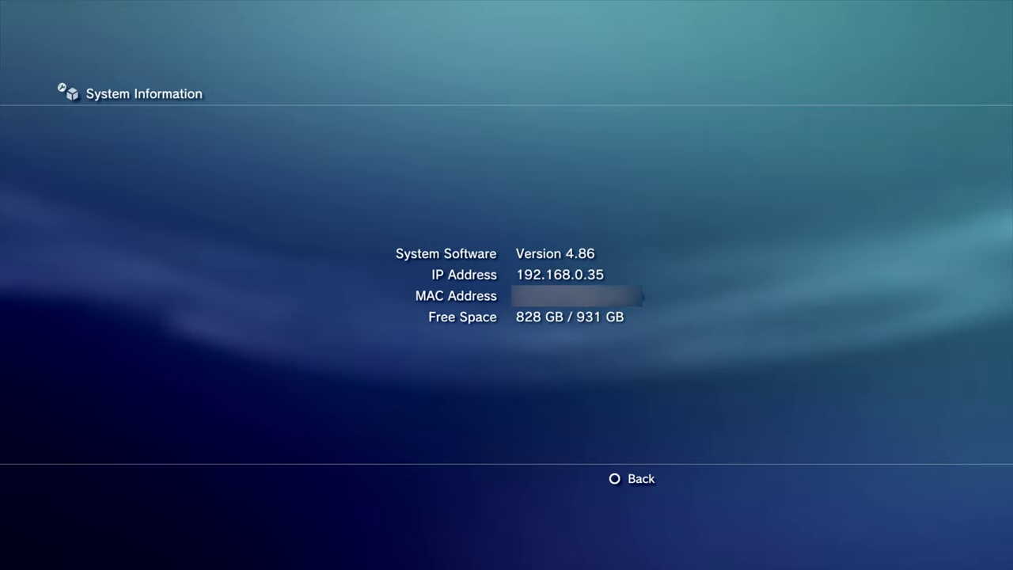
key(Escape)
Open the Backup Utility to reach its restore options.
key(Up)
key(Up)
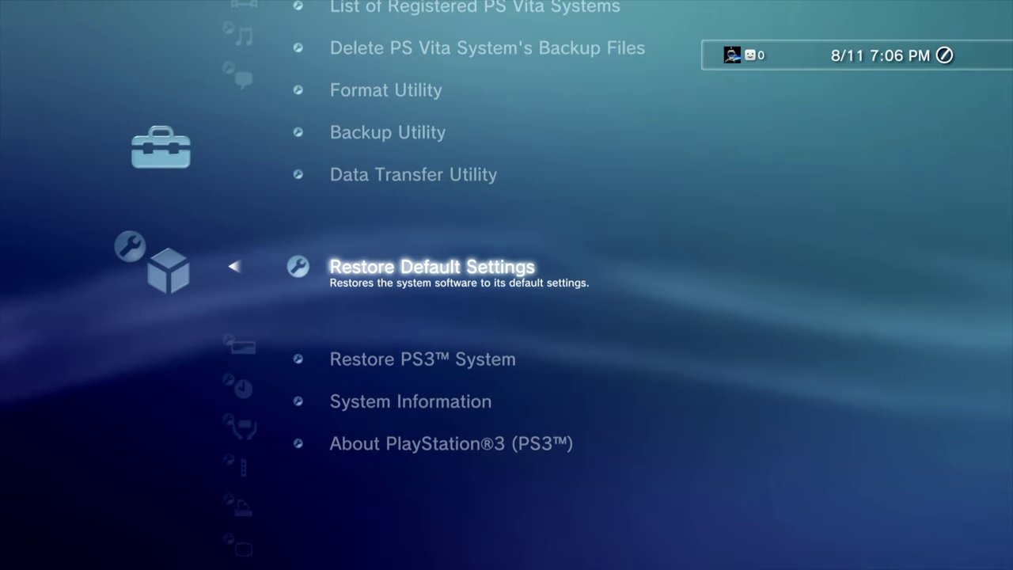
key(Up)
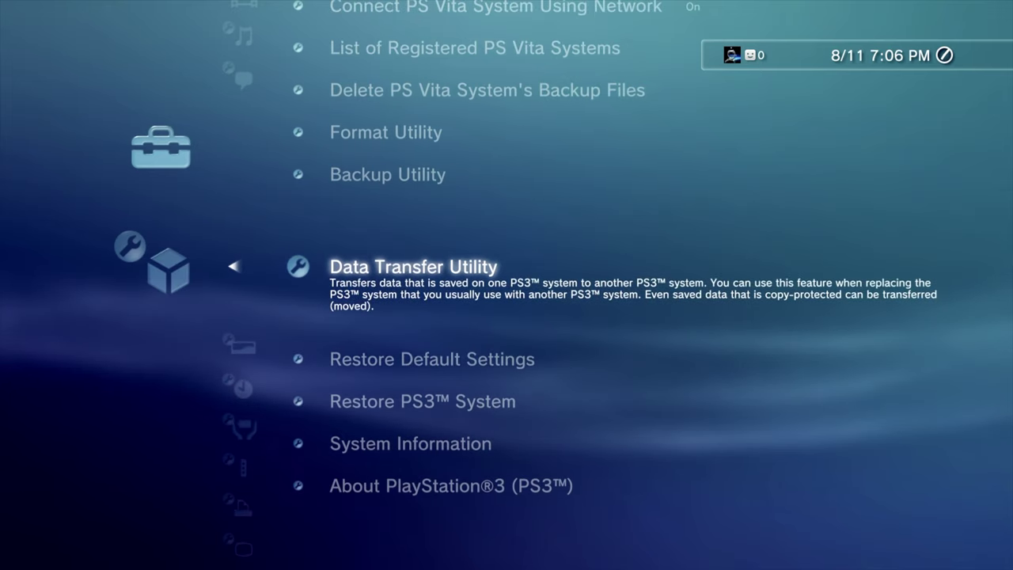
key(Up)
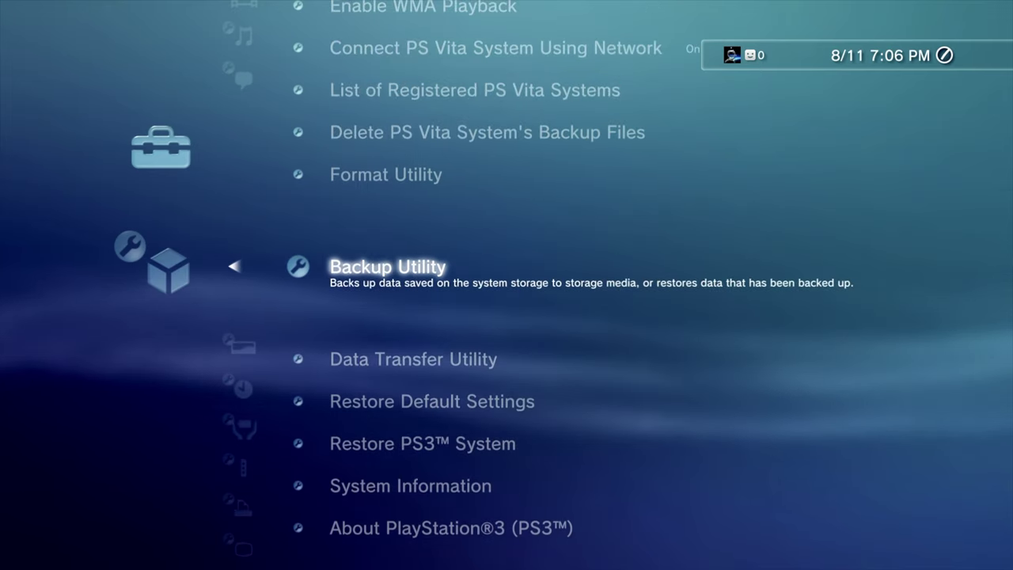
key(Return)
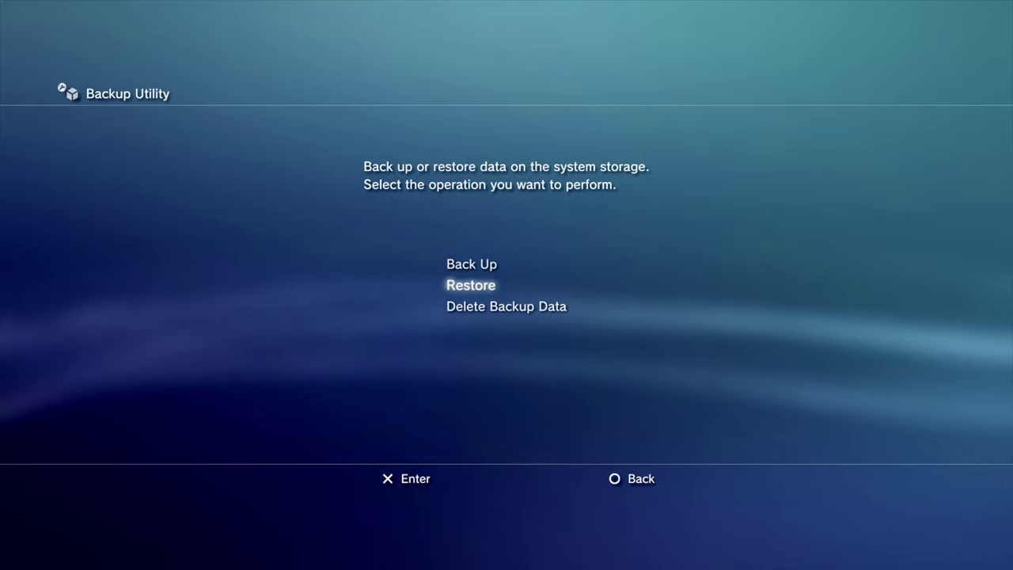
key(Return)
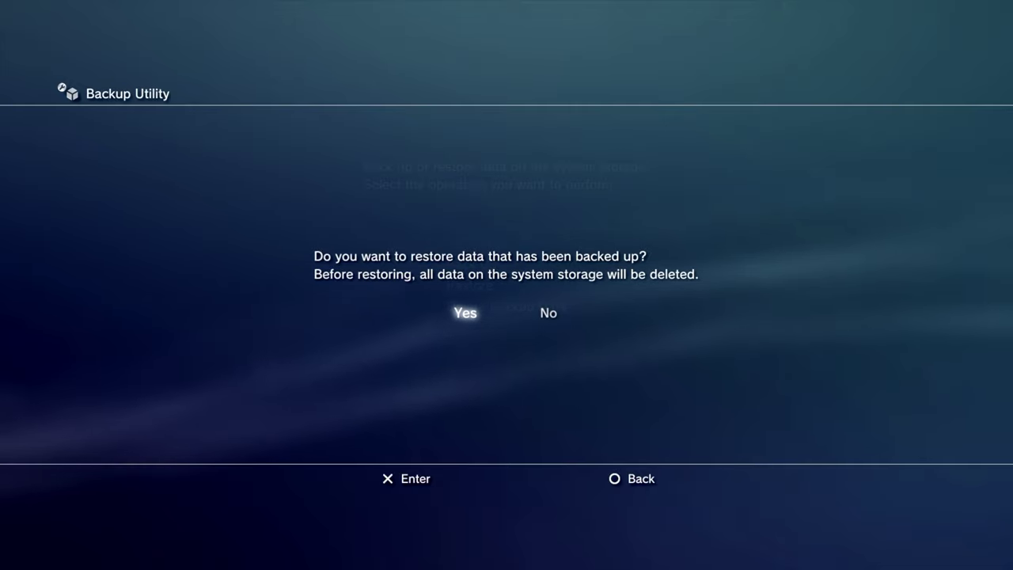
key(Return)
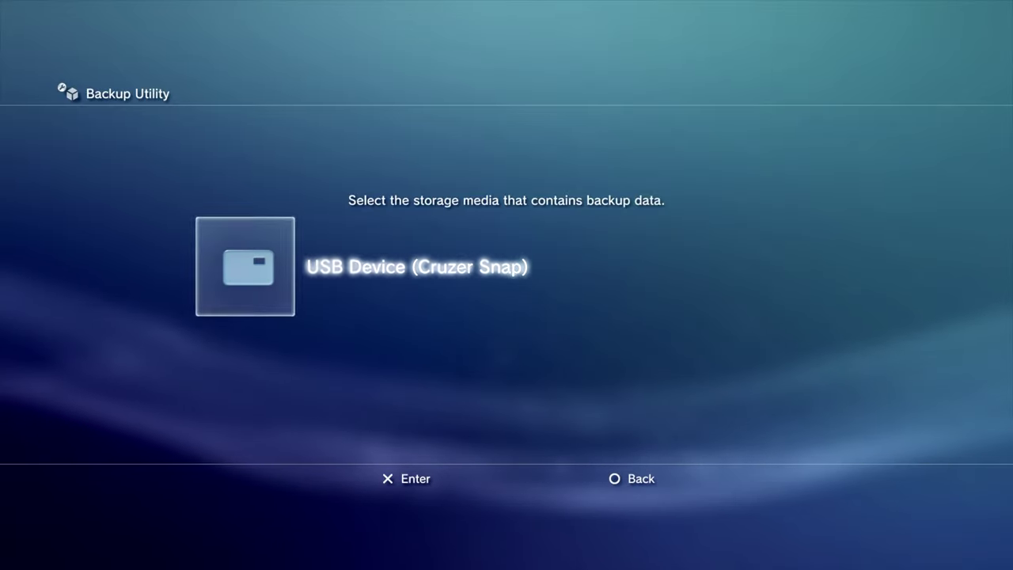
key(Return)
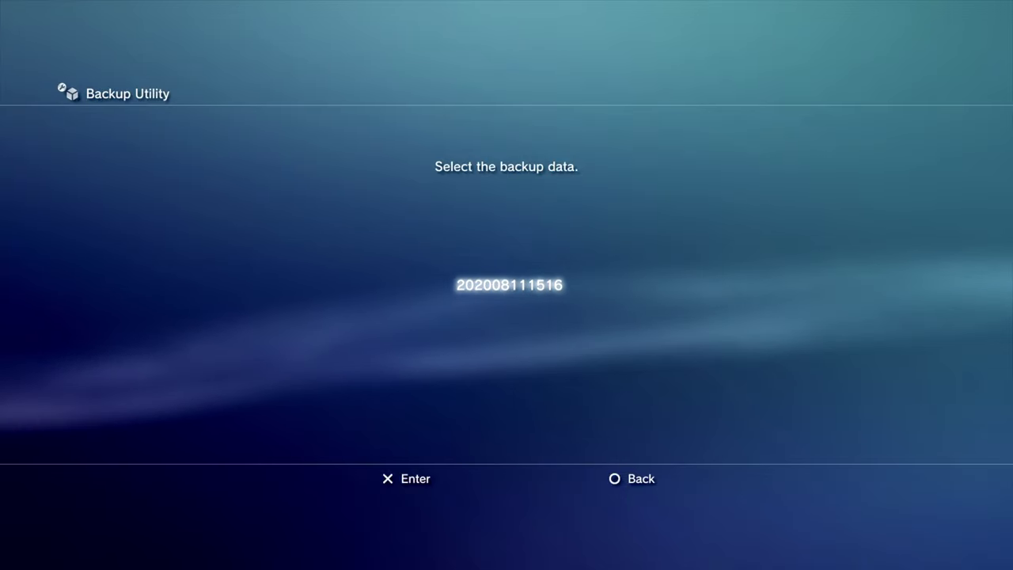
key(Return)
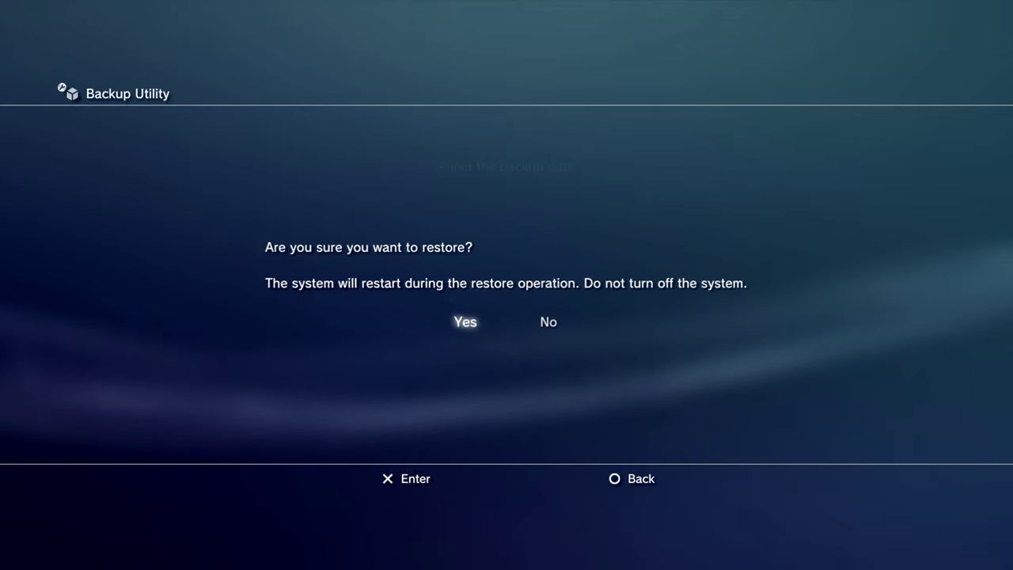
key(Return)
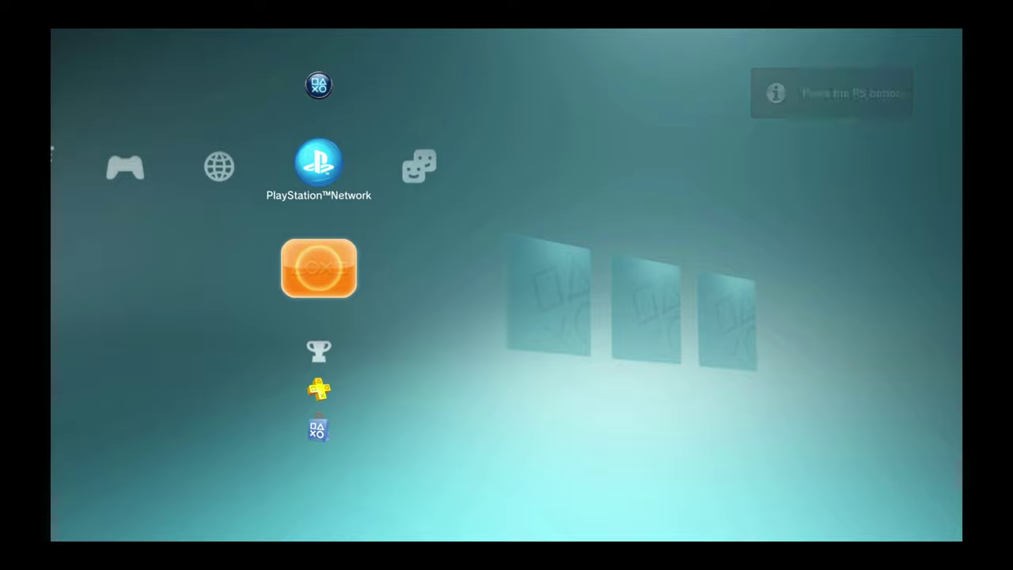
Open the PS3 Saved Data Utility in the Game category and check for the Madden NFL 25 saved data.
key(Left)
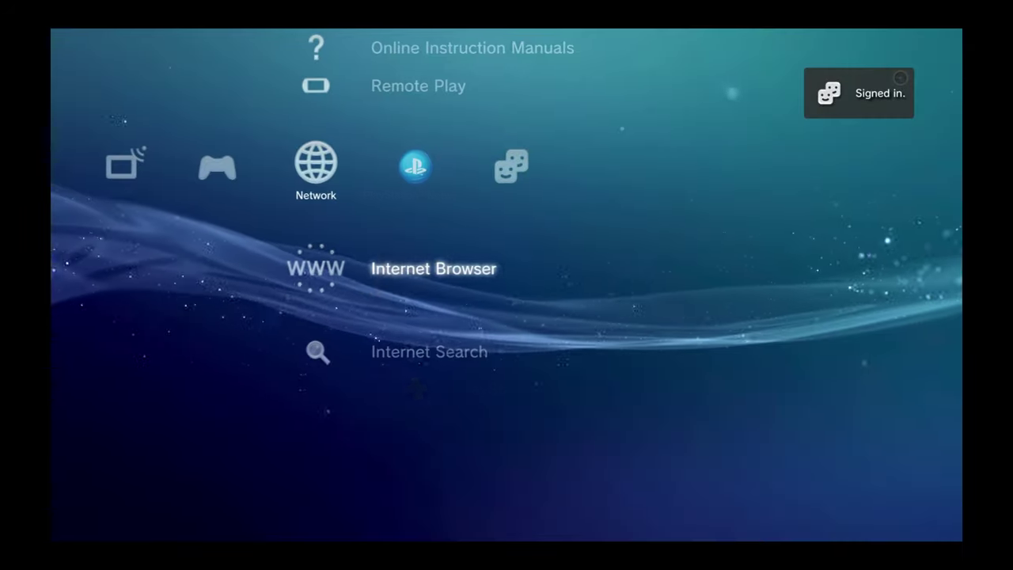
key(Left)
key(Up)
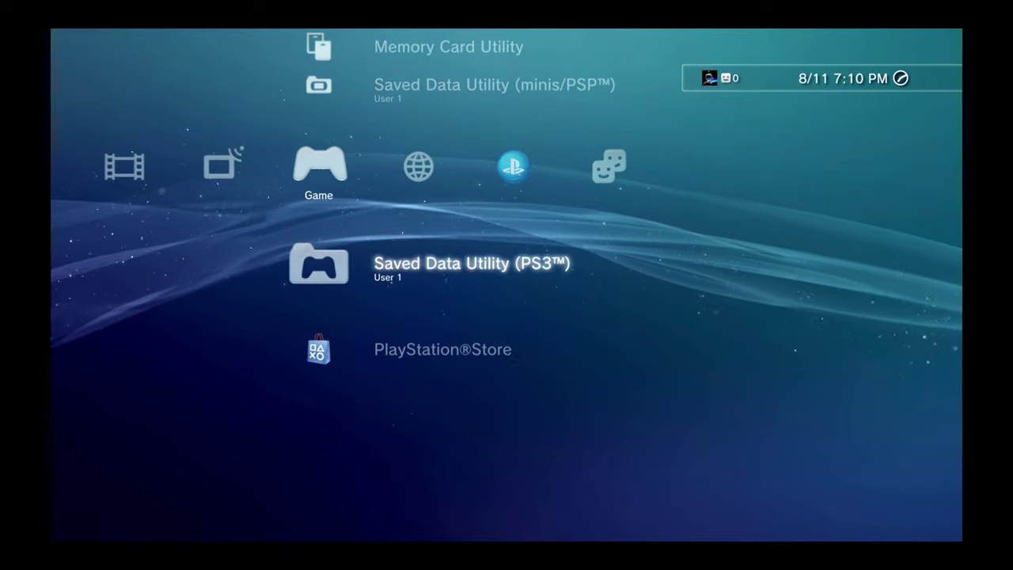
key(Return)
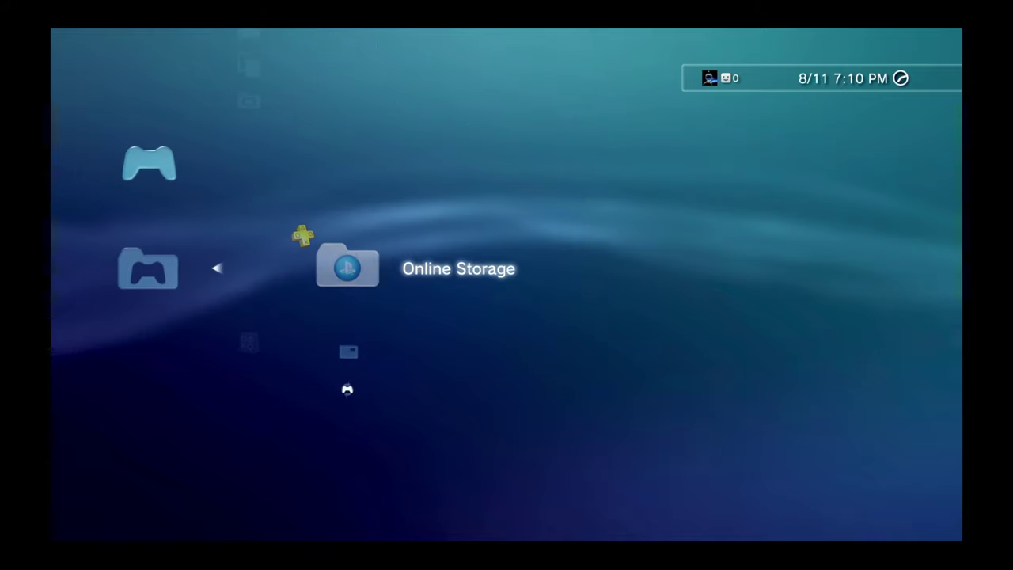
key(Down)
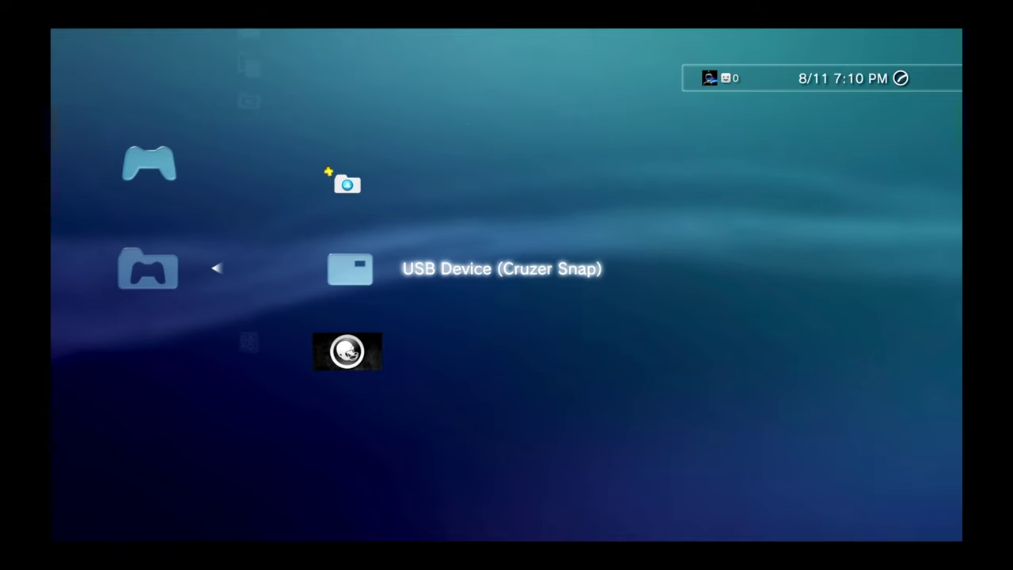
key(Down)
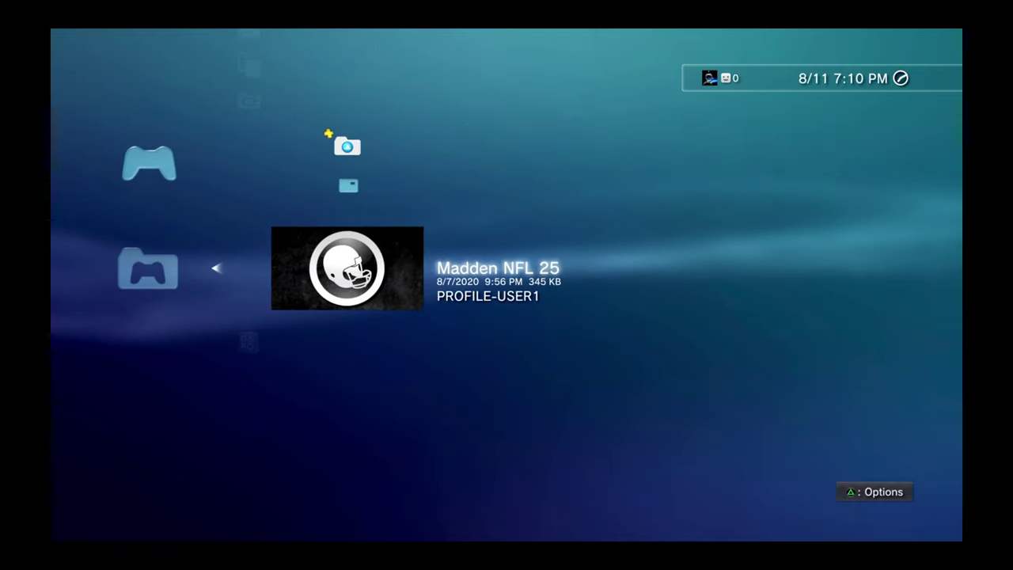